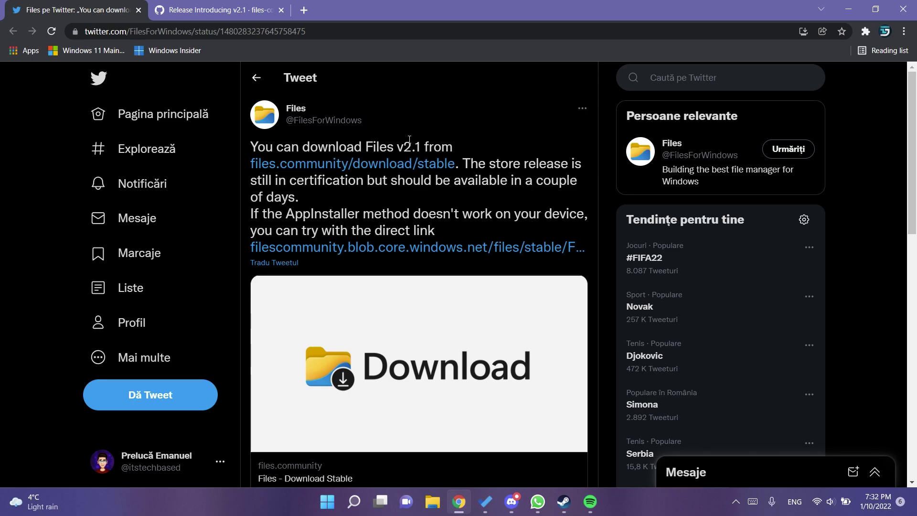
Step: Skim the Files v2.1 release notes page, then return to the Files tweet tab
{"action": "left_click", "coordinate": [210, 9]}
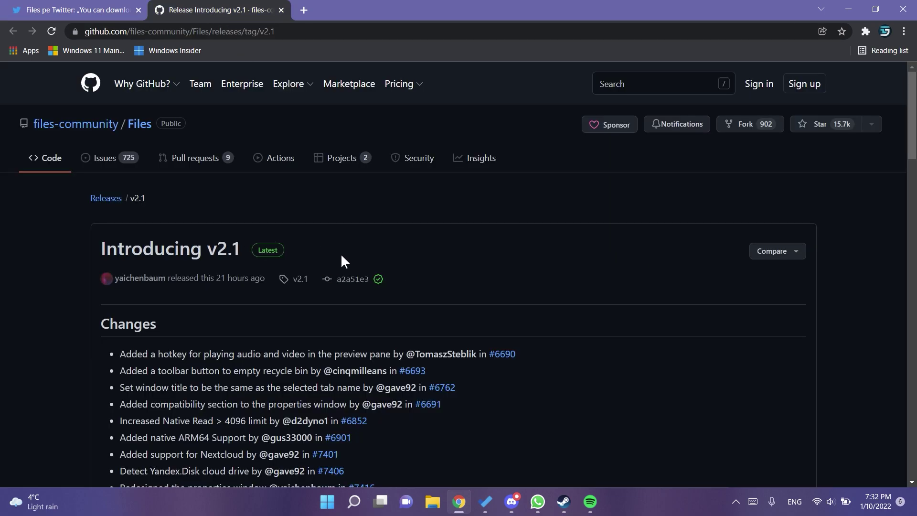
{"action": "scroll", "coordinate": [342, 256], "scroll_direction": "down", "scroll_amount": 4}
{"action": "scroll", "coordinate": [185, 213], "scroll_direction": "up", "scroll_amount": 3}
{"action": "scroll", "coordinate": [181, 262], "scroll_direction": "down", "scroll_amount": 10}
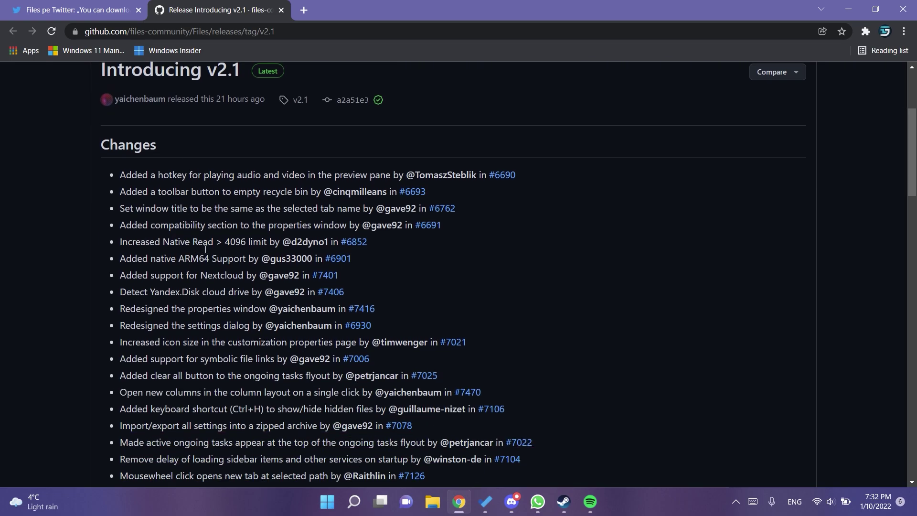
{"action": "scroll", "coordinate": [214, 242], "scroll_direction": "down", "scroll_amount": 12}
{"action": "scroll", "coordinate": [197, 231], "scroll_direction": "up", "scroll_amount": 6}
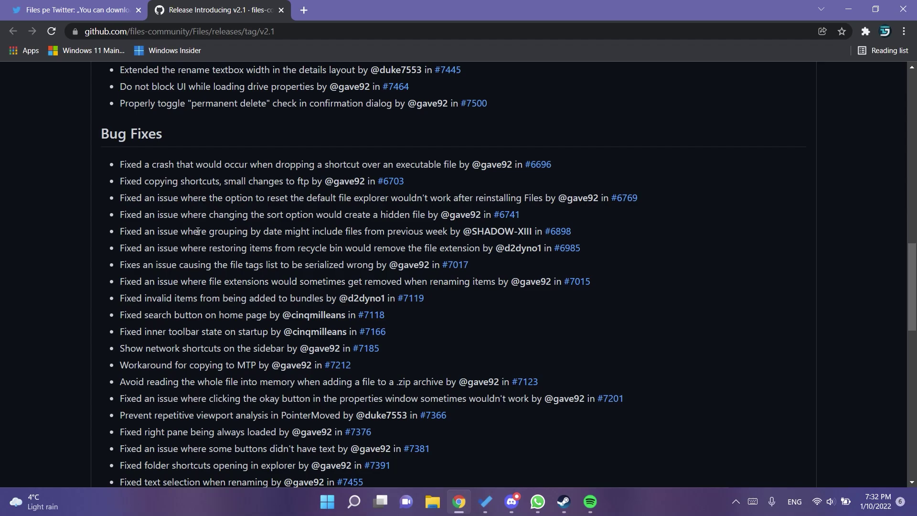
{"action": "scroll", "coordinate": [176, 153], "scroll_direction": "down", "scroll_amount": 10}
{"action": "scroll", "coordinate": [202, 240], "scroll_direction": "up", "scroll_amount": 4}
{"action": "scroll", "coordinate": [202, 240], "scroll_direction": "up", "scroll_amount": 20}
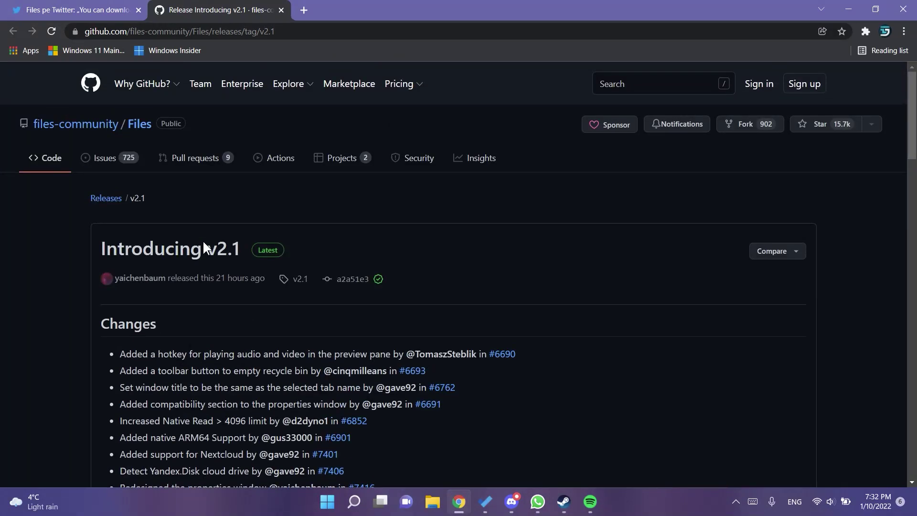
{"action": "key", "text": "ctrl+shift+Tab"}
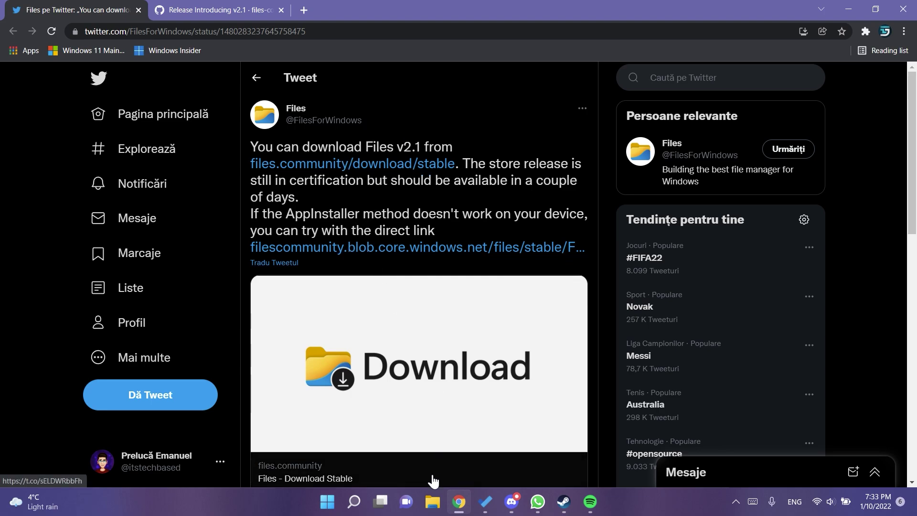
Step: Minimize and restore Chrome, then highlight and deselect the tweet's store-release sentence
{"action": "left_click", "coordinate": [459, 502]}
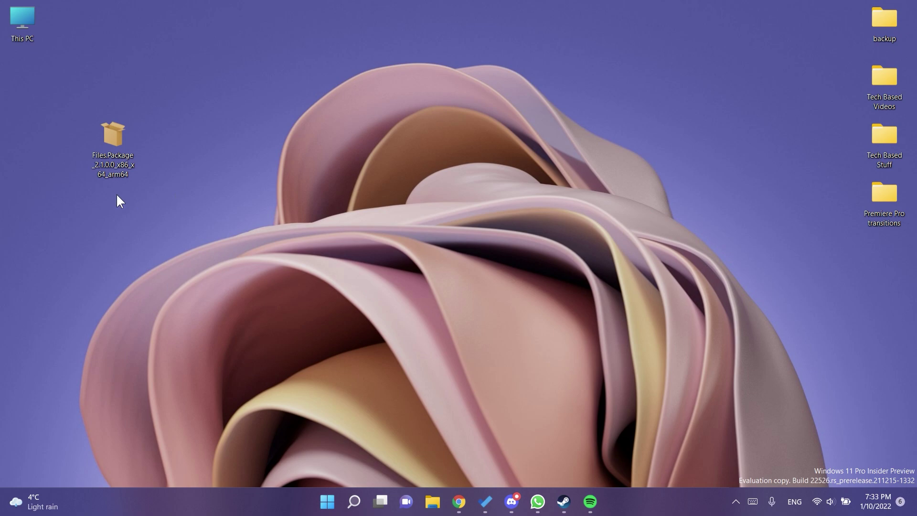
{"action": "left_click", "coordinate": [459, 501]}
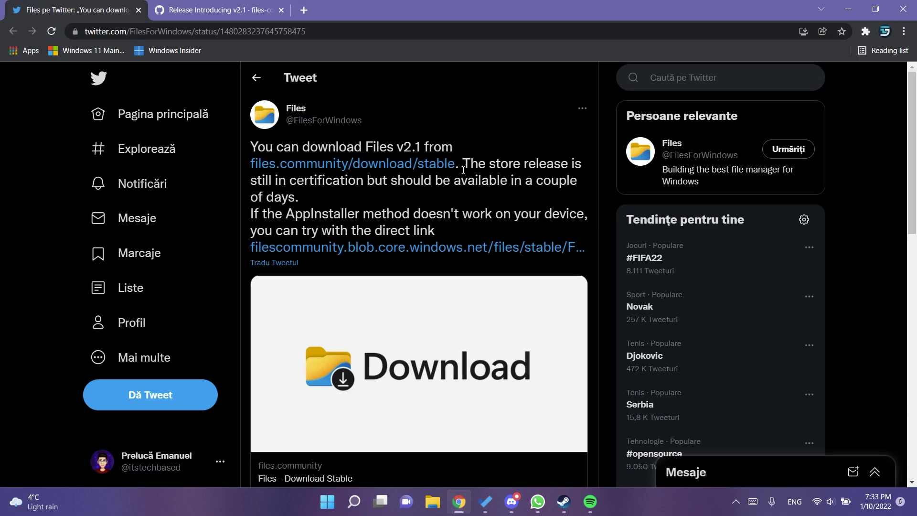
{"action": "left_click_drag", "start_coordinate": [463, 164], "coordinate": [468, 196]}
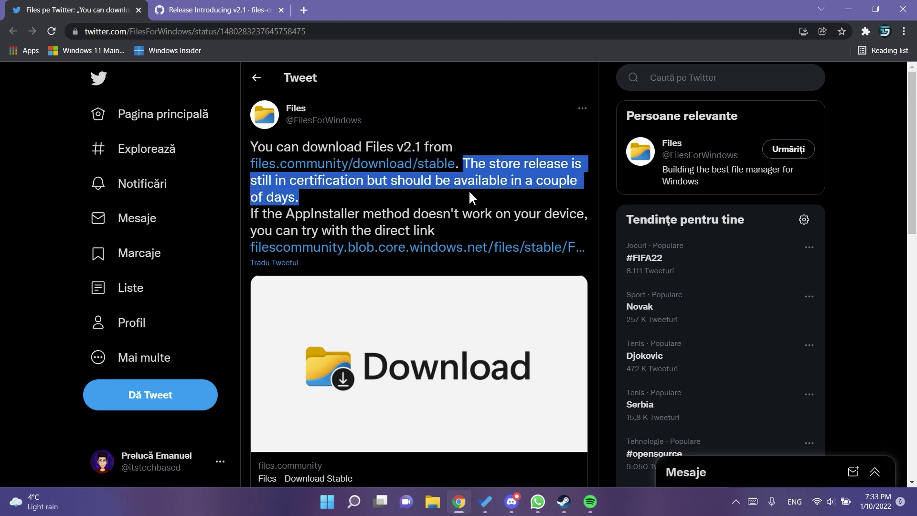
{"action": "left_click", "coordinate": [470, 193]}
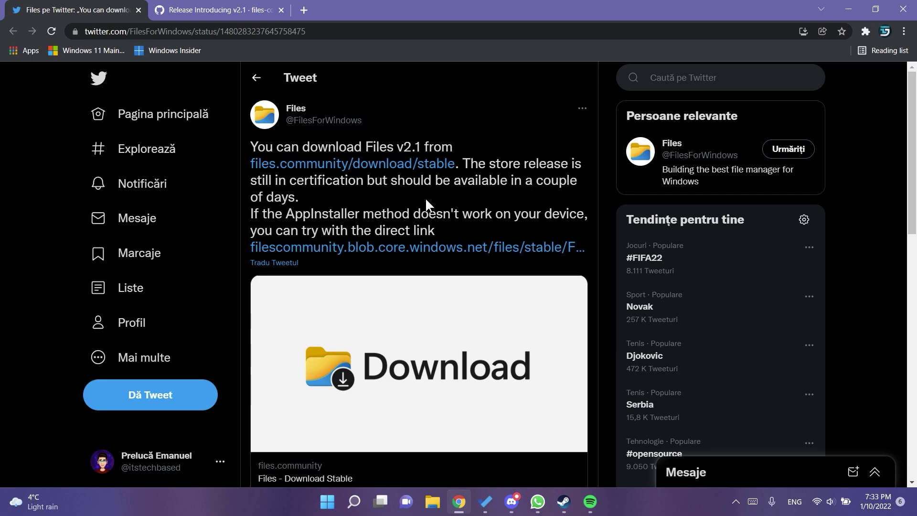
Step: Minimize Chrome, then open a File Explorer window, shift it left, and close it
{"action": "left_click", "coordinate": [855, 9]}
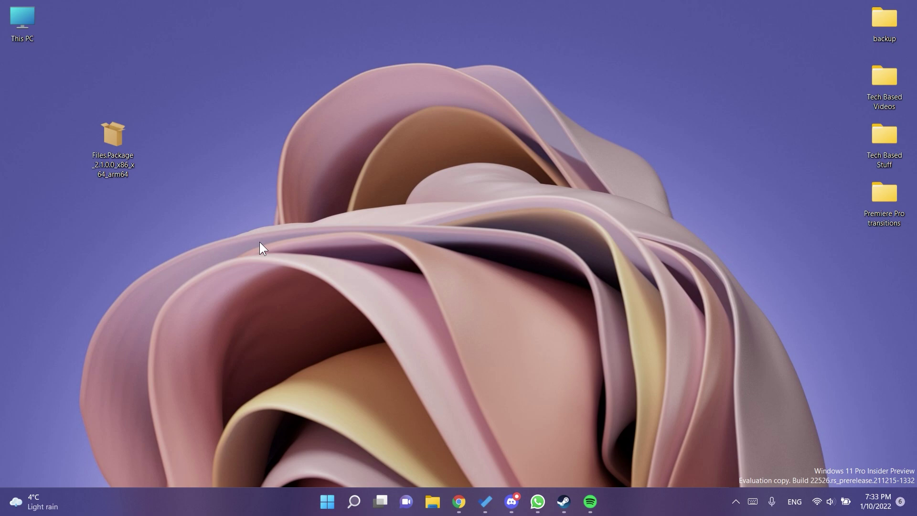
{"action": "key", "text": "super+e"}
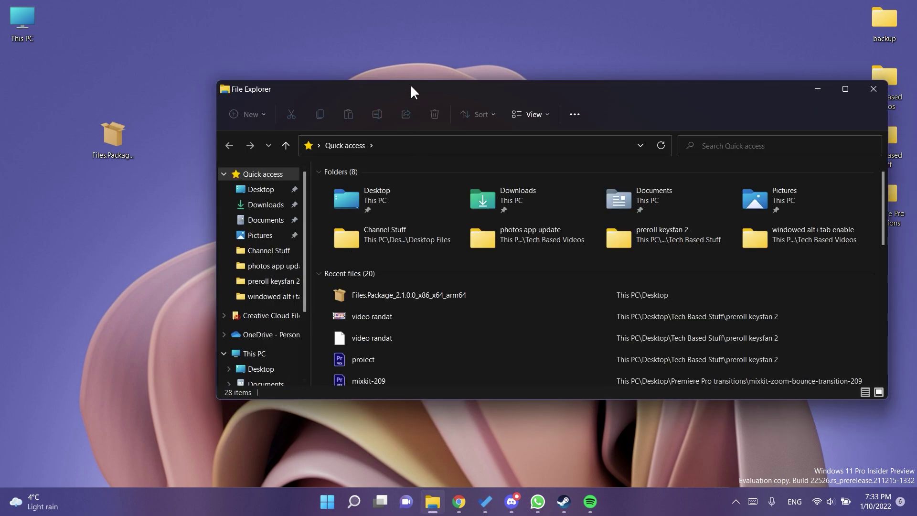
{"action": "left_click_drag", "start_coordinate": [412, 86], "coordinate": [365, 111]}
{"action": "left_click", "coordinate": [827, 106]}
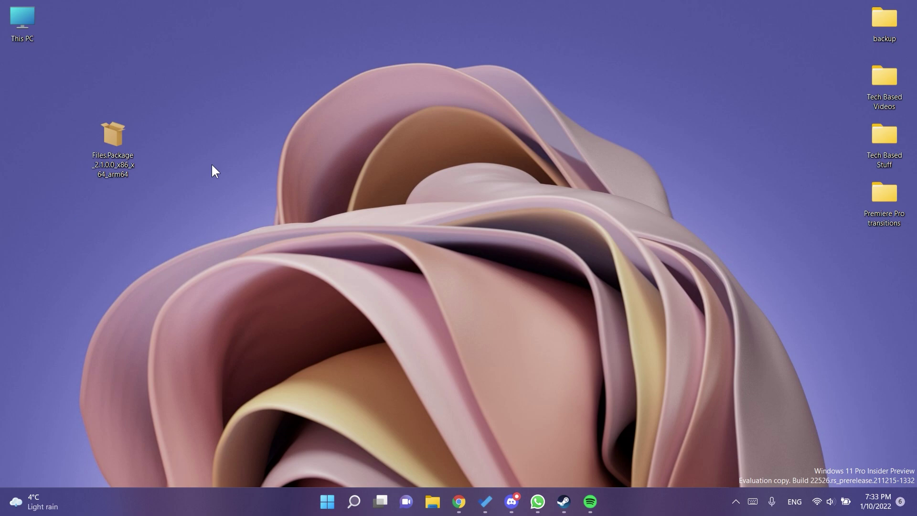
Step: Run the desktop Files.Package installer and install Files 2.1.0.0
{"action": "double_click", "coordinate": [113, 136]}
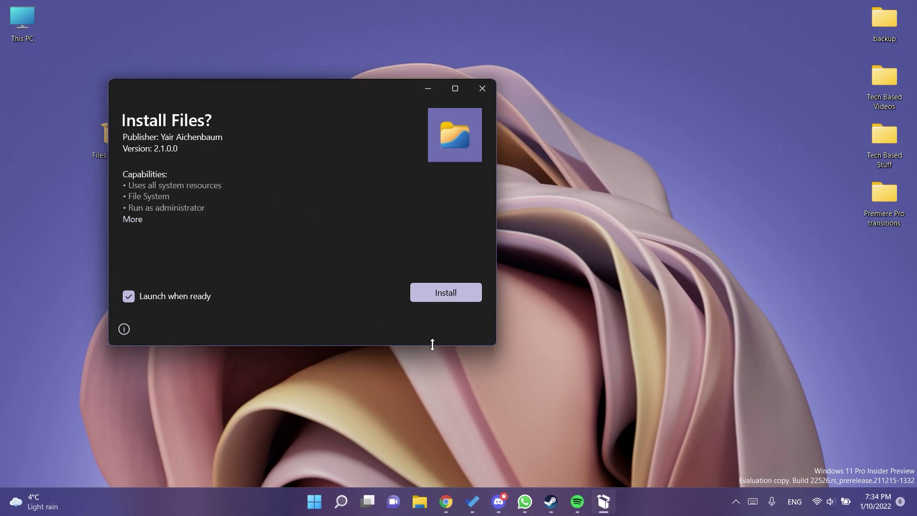
{"action": "left_click", "coordinate": [445, 293]}
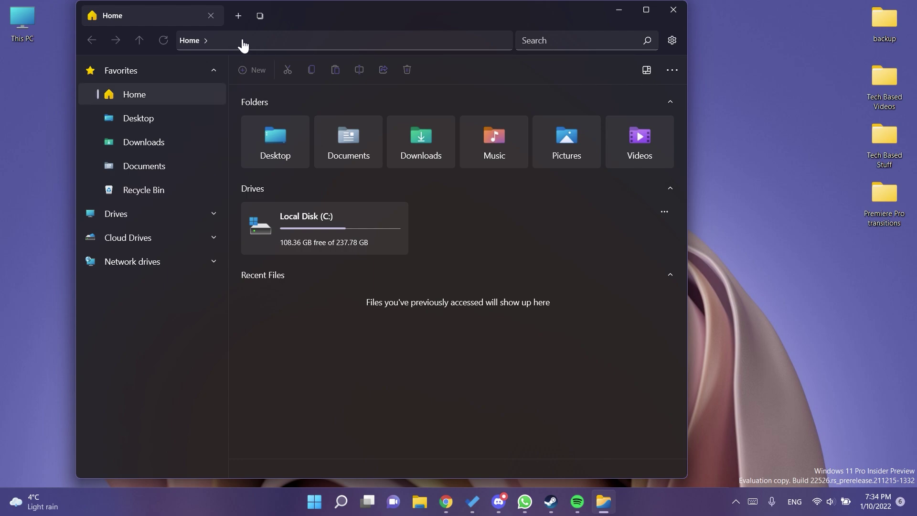
{"action": "left_click", "coordinate": [238, 15]}
{"action": "left_click", "coordinate": [381, 15]}
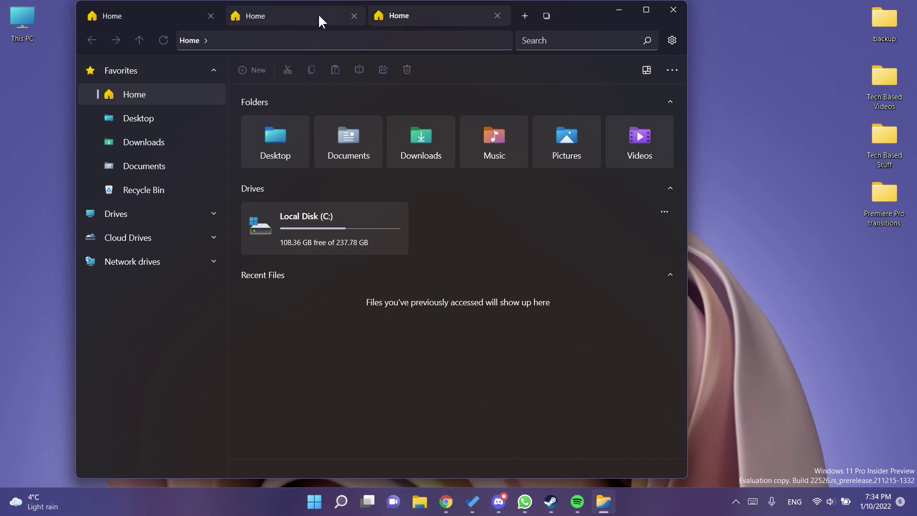
{"action": "left_click", "coordinate": [354, 16]}
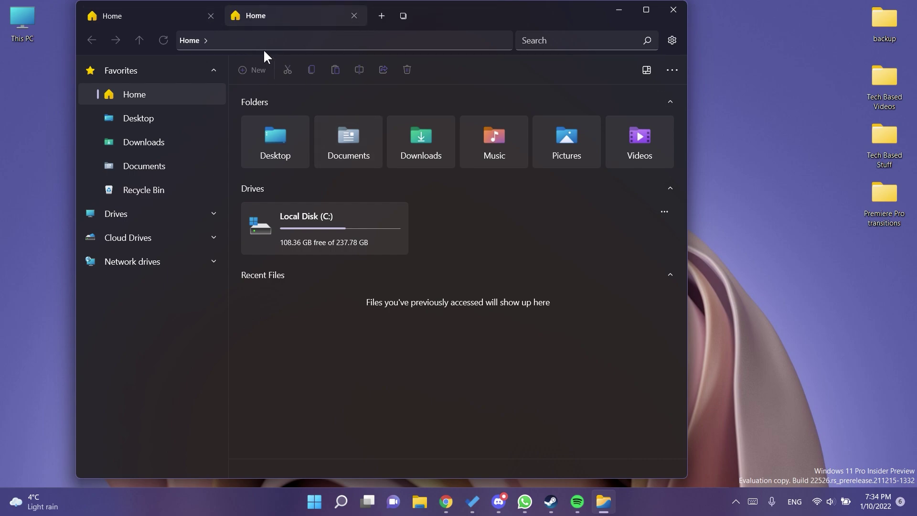
{"action": "left_click", "coordinate": [354, 15]}
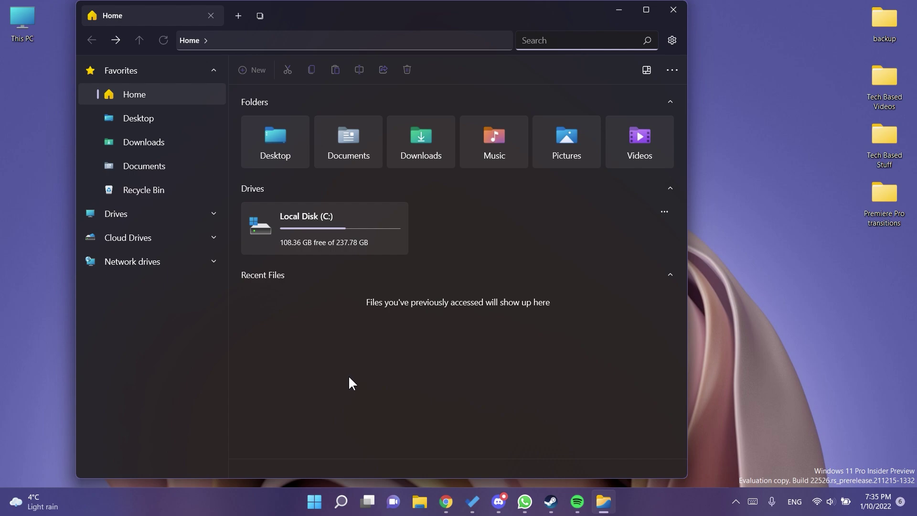
Step: Go forward to Local Disk (C:) and bring up the PNG file's context menu
{"action": "key", "text": "alt+Right"}
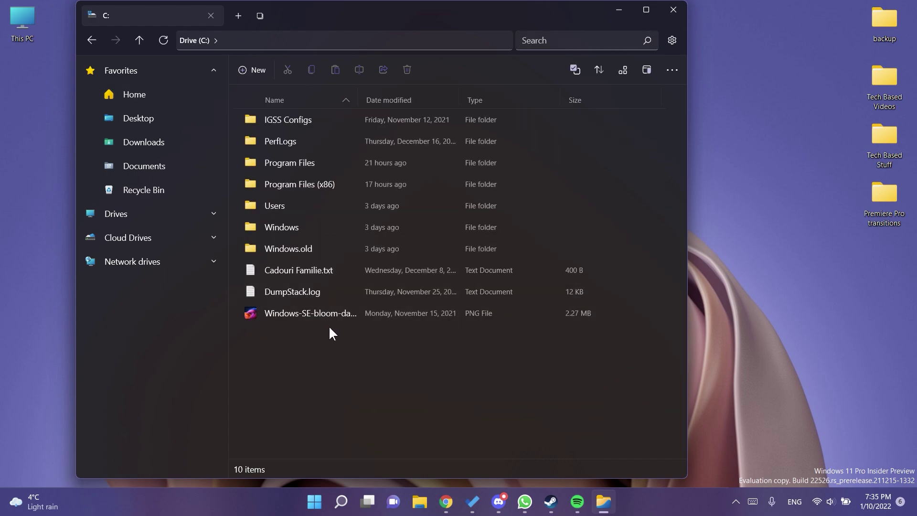
{"action": "right_click", "coordinate": [286, 317]}
{"action": "scroll", "coordinate": [268, 368], "scroll_direction": "down", "scroll_amount": 2}
{"action": "scroll", "coordinate": [268, 373], "scroll_direction": "up", "scroll_amount": 2}
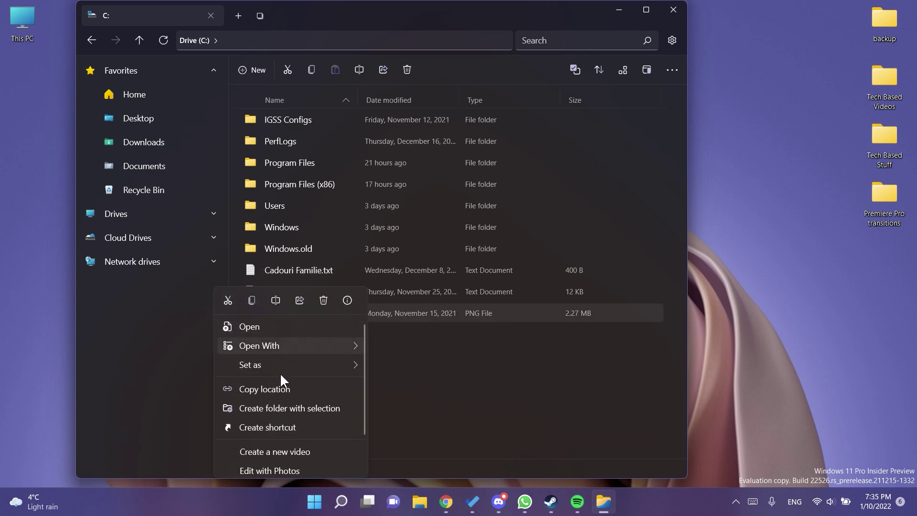
{"action": "scroll", "coordinate": [274, 354], "scroll_direction": "down", "scroll_amount": 1}
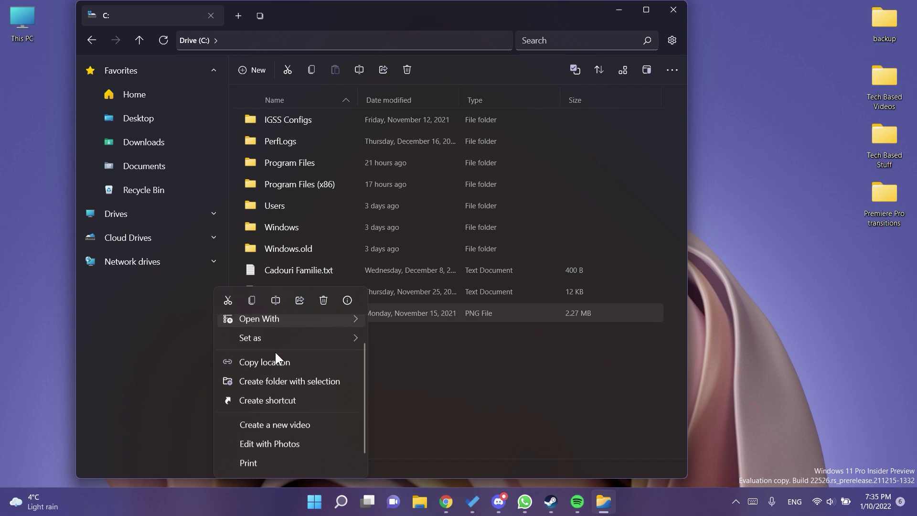
{"action": "scroll", "coordinate": [276, 356], "scroll_direction": "down", "scroll_amount": 1}
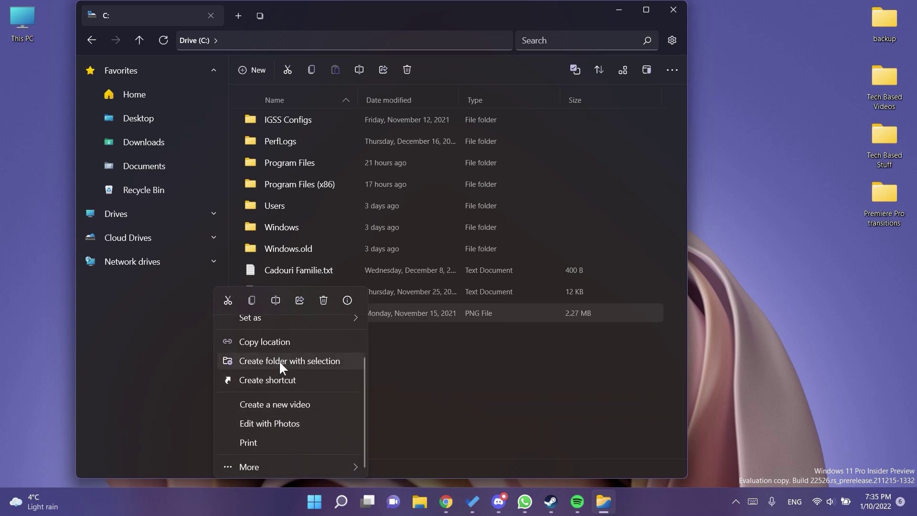
Step: Look through the PNG context menu's More submenu, then show the Layout options
{"action": "mouse_move", "coordinate": [277, 462]}
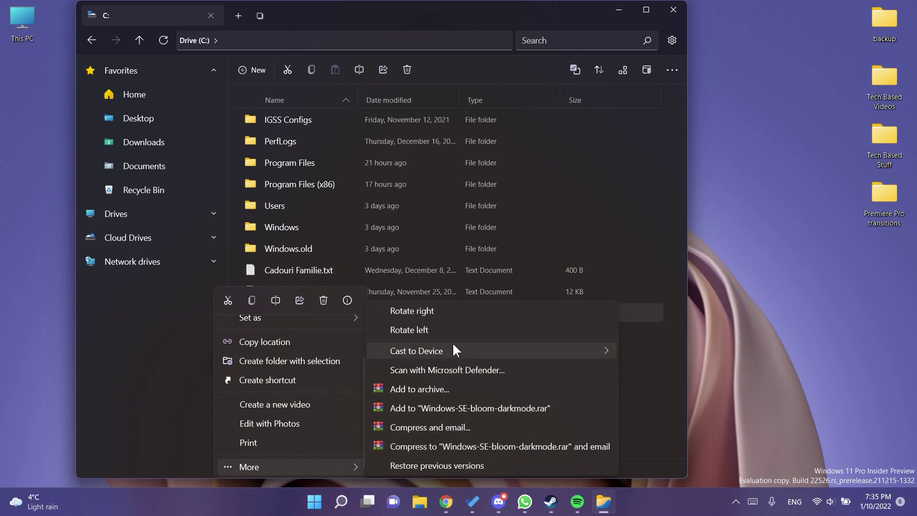
{"action": "scroll", "coordinate": [276, 390], "scroll_direction": "up", "scroll_amount": 2}
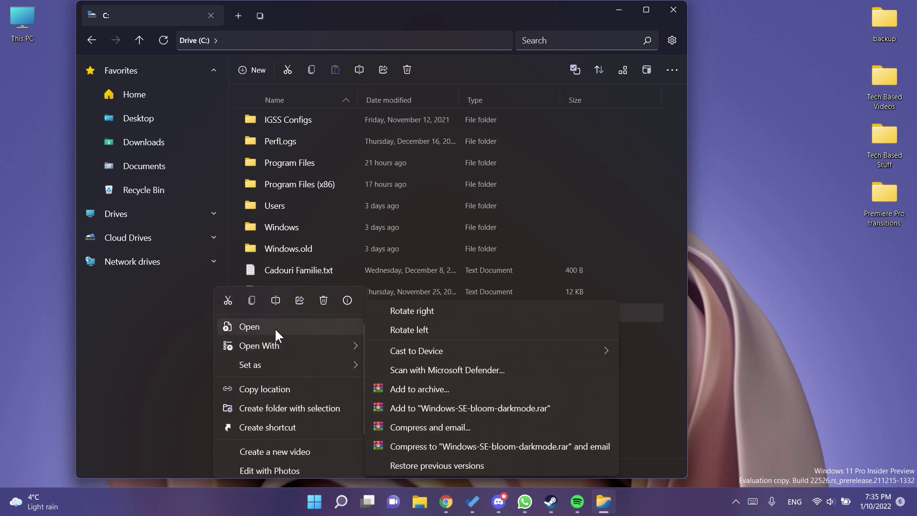
{"action": "scroll", "coordinate": [282, 373], "scroll_direction": "down", "scroll_amount": 2}
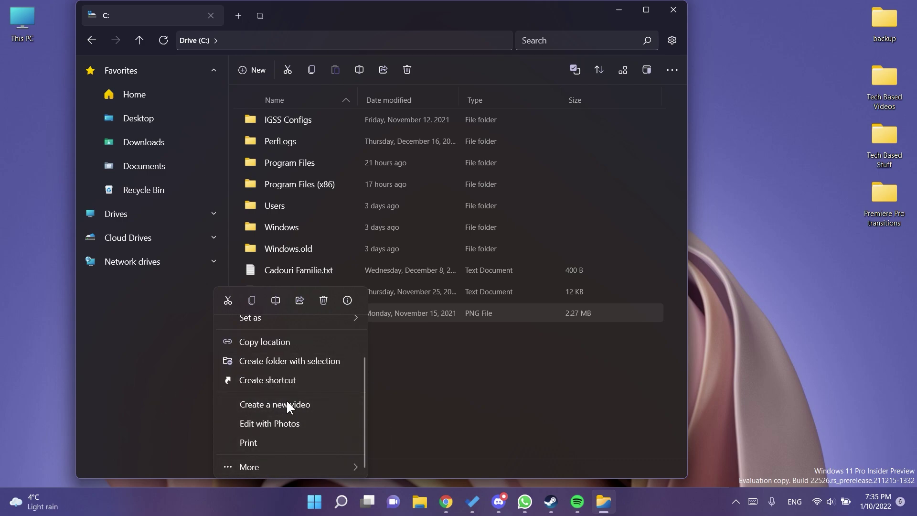
{"action": "scroll", "coordinate": [272, 426], "scroll_direction": "up", "scroll_amount": 2}
{"action": "scroll", "coordinate": [247, 391], "scroll_direction": "down", "scroll_amount": 2}
{"action": "left_click", "coordinate": [622, 69]}
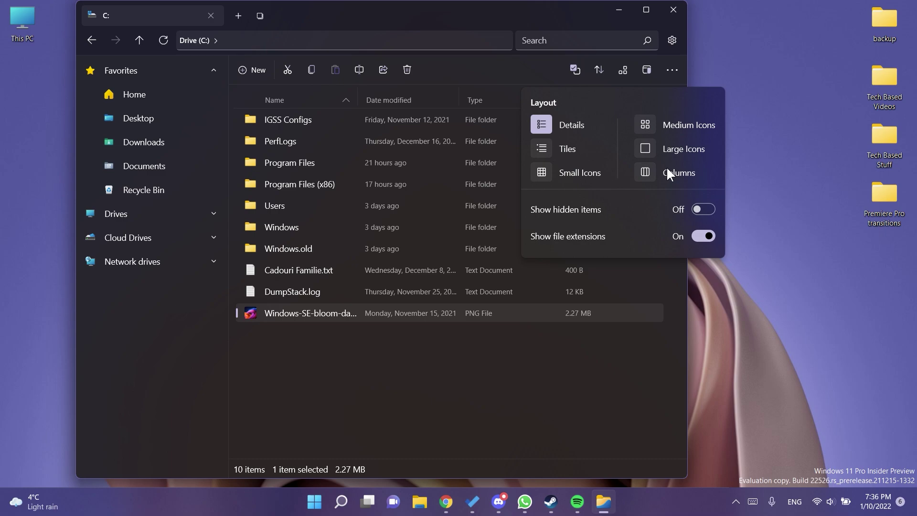
Step: Switch to column view and drill through Program Files, Common Files, microsoft shared, MSI Tools and VGX
{"action": "left_click", "coordinate": [645, 171]}
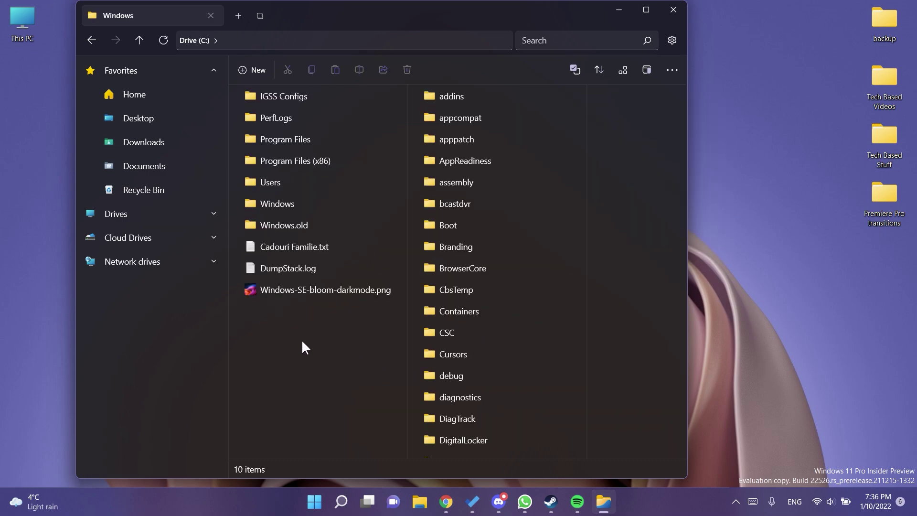
{"action": "left_click", "coordinate": [305, 142]}
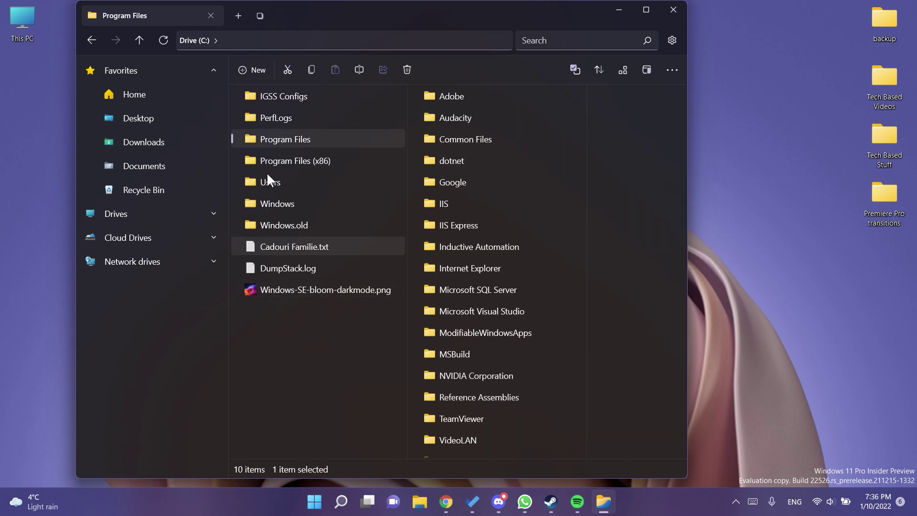
{"action": "left_click", "coordinate": [461, 140]}
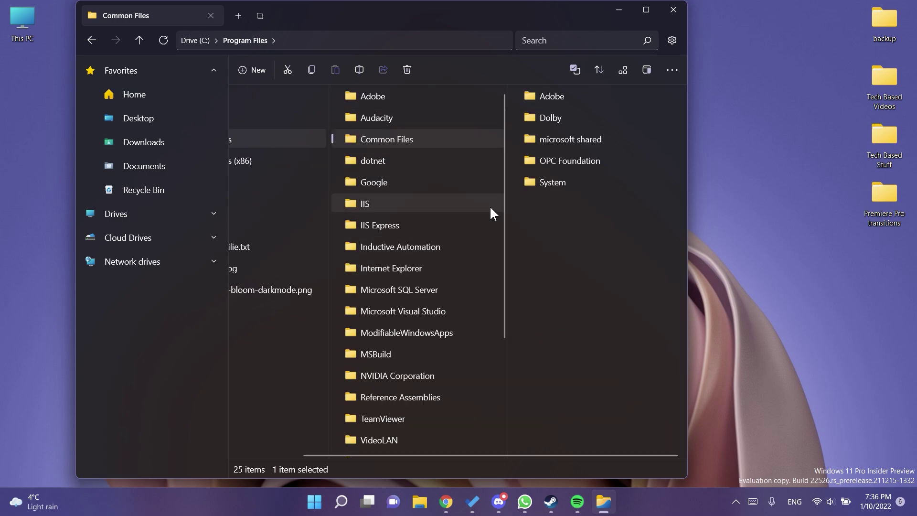
{"action": "left_click", "coordinate": [552, 143]}
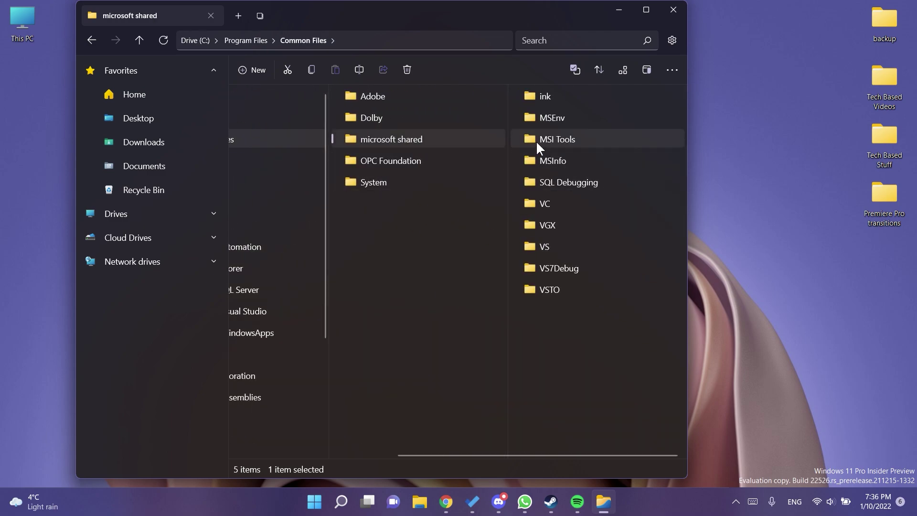
{"action": "left_click", "coordinate": [552, 143]}
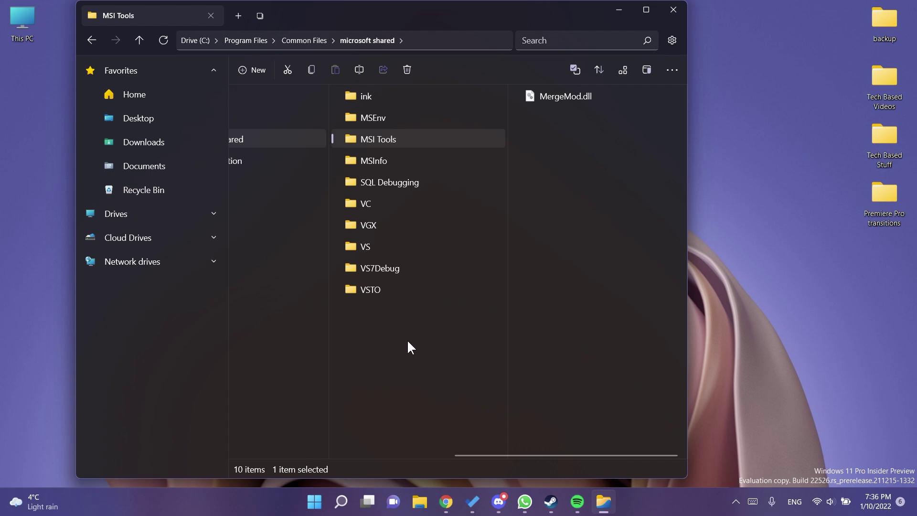
{"action": "left_click", "coordinate": [385, 229]}
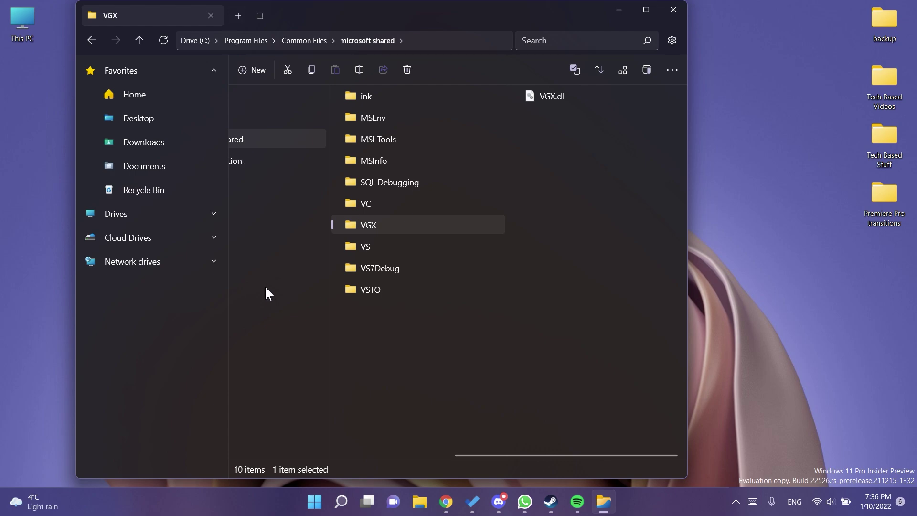
Step: Return to Common Files, review the Preferences, Multitasking and Experimental settings pages, and close Settings
{"action": "left_click", "coordinate": [314, 41]}
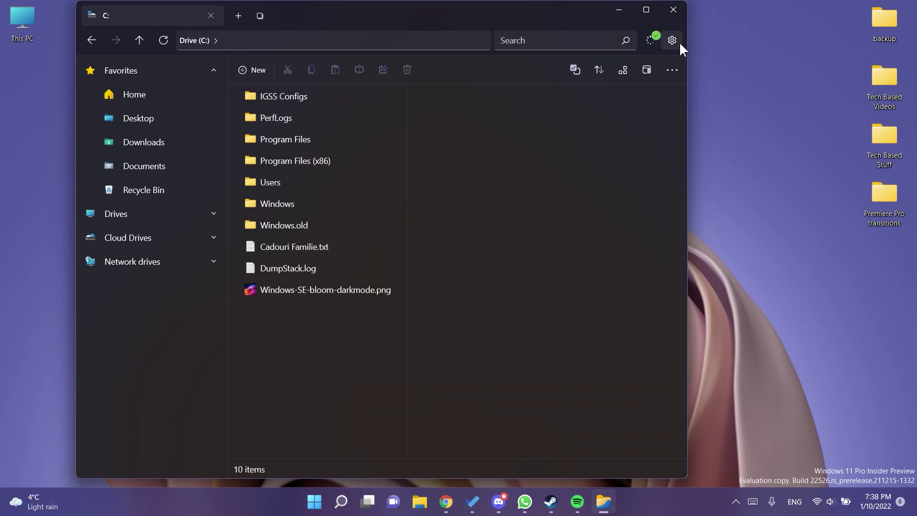
{"action": "left_click", "coordinate": [673, 40]}
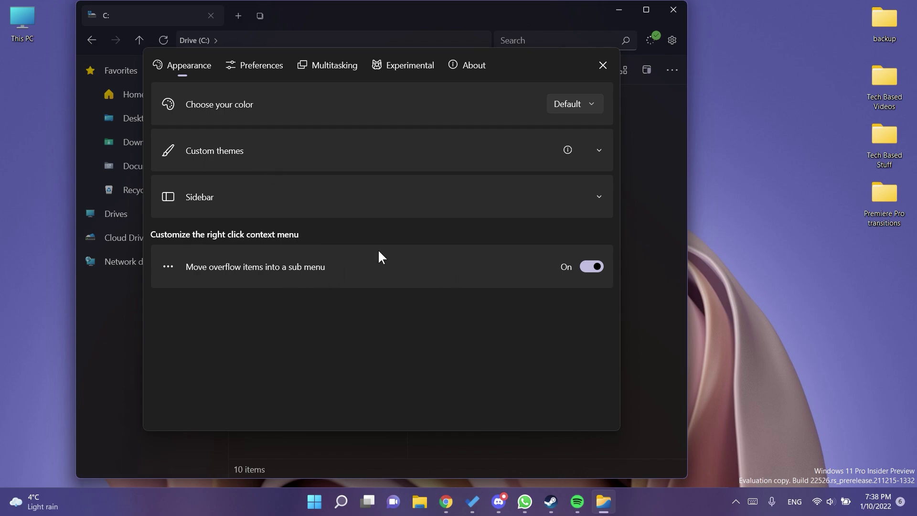
{"action": "left_click", "coordinate": [262, 65]}
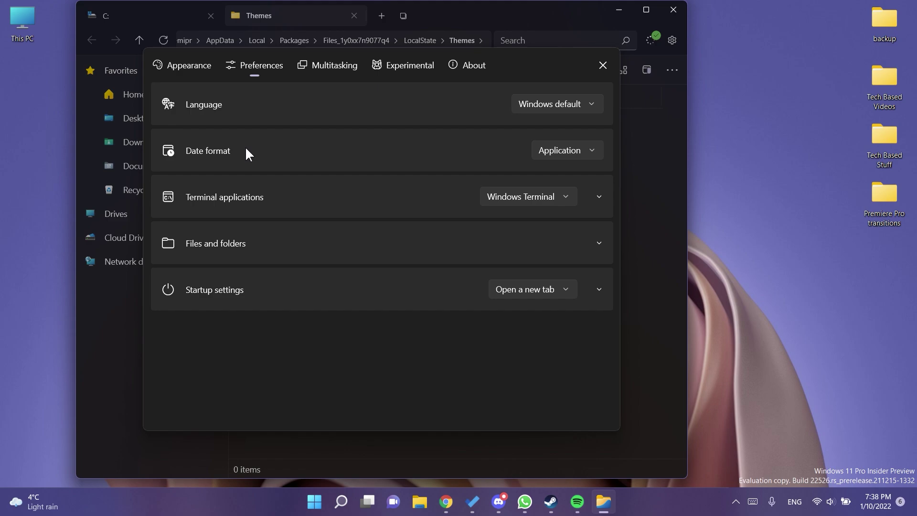
{"action": "left_click", "coordinate": [325, 69]}
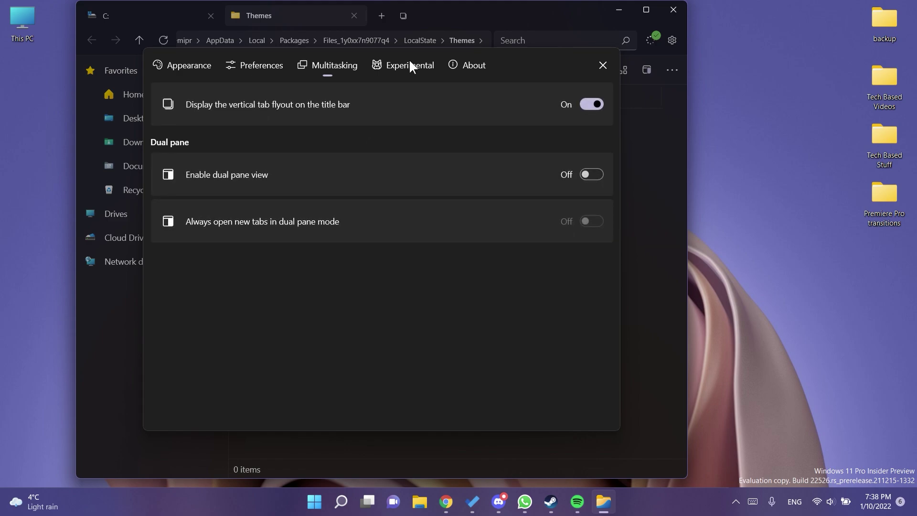
{"action": "left_click", "coordinate": [407, 68]}
{"action": "left_click", "coordinate": [467, 65]}
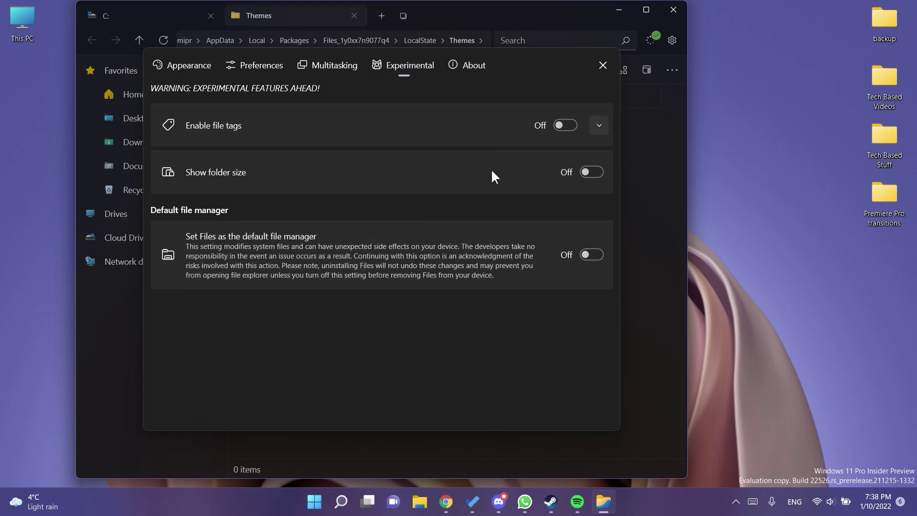
{"action": "left_click", "coordinate": [603, 65]}
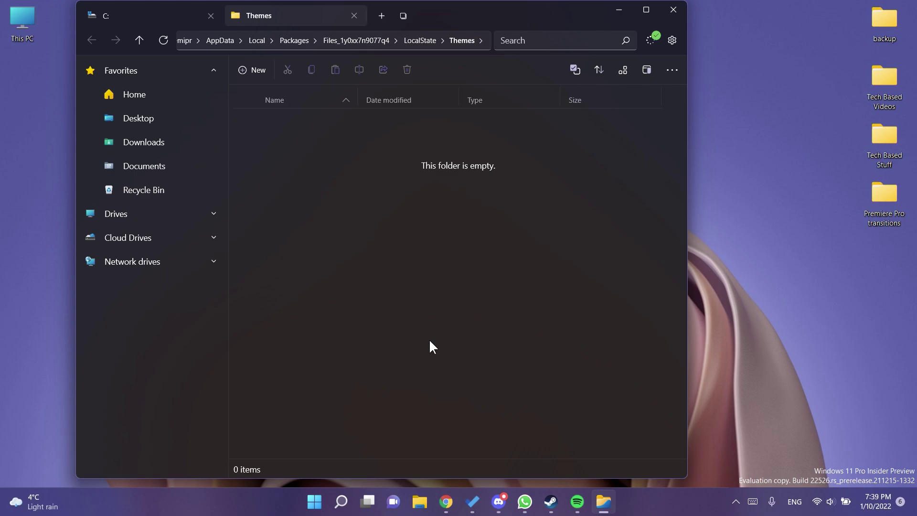
Step: Turn on 'Set Files as the default file manager' under Experimental and approve the Registry Editor prompt
{"action": "left_click", "coordinate": [672, 40]}
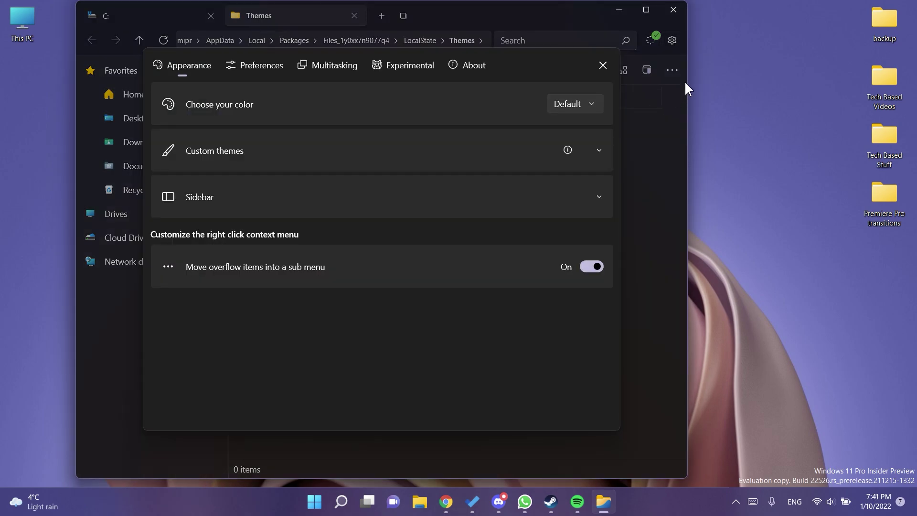
{"action": "left_click", "coordinate": [417, 67]}
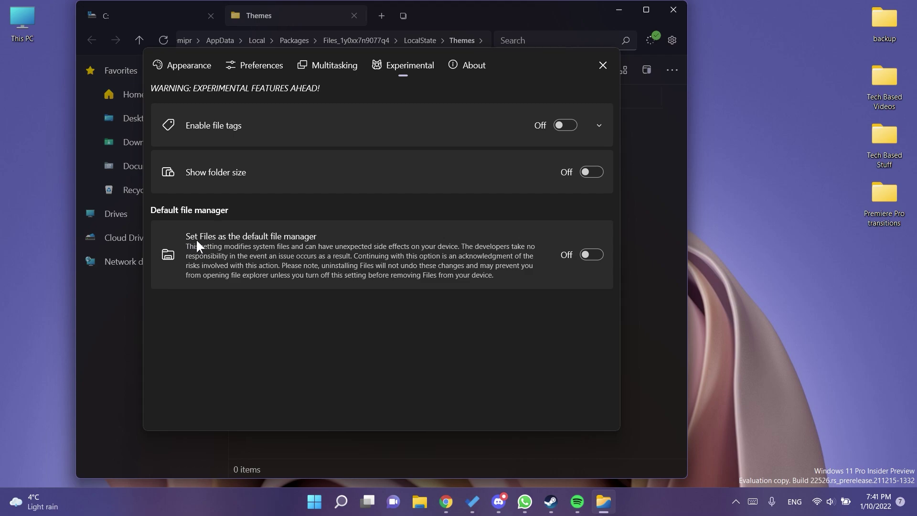
{"action": "left_click", "coordinate": [591, 255]}
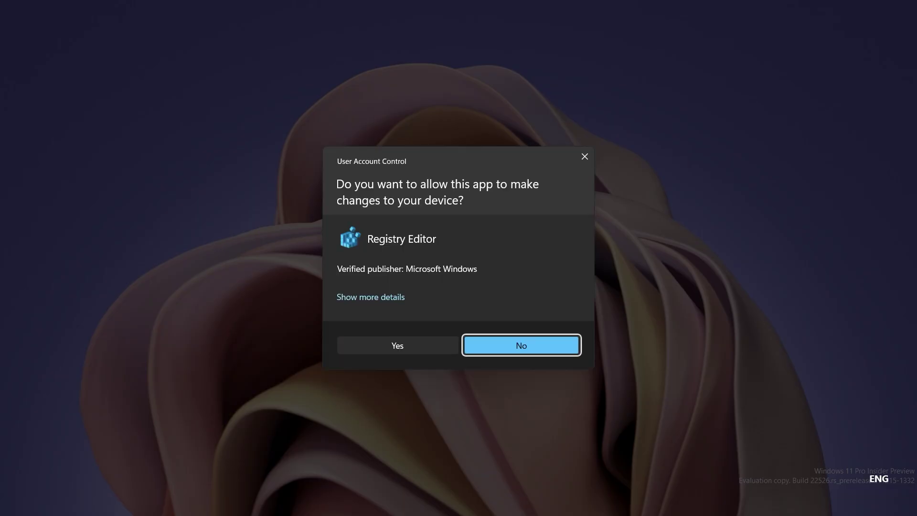
{"action": "left_click", "coordinate": [397, 345]}
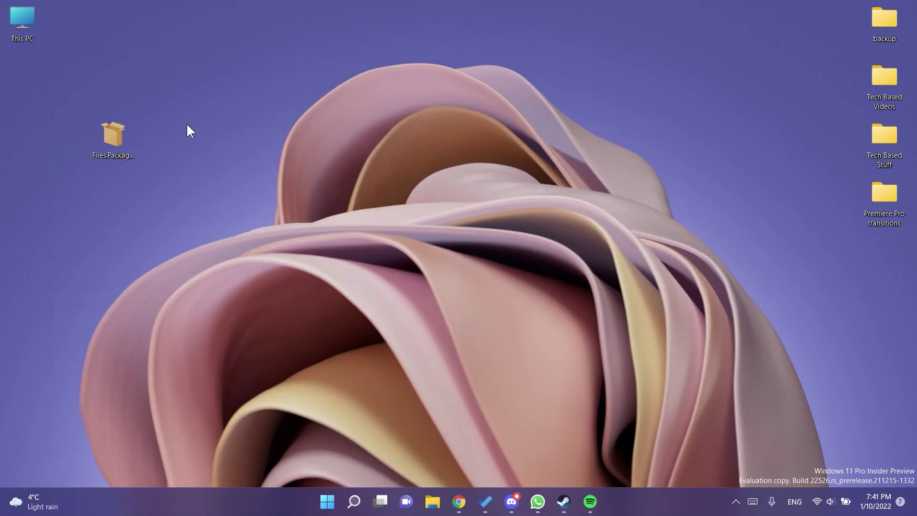
Step: Open This PC from the desktop in Files, view Recycle Bin, then close the window
{"action": "double_click", "coordinate": [25, 18]}
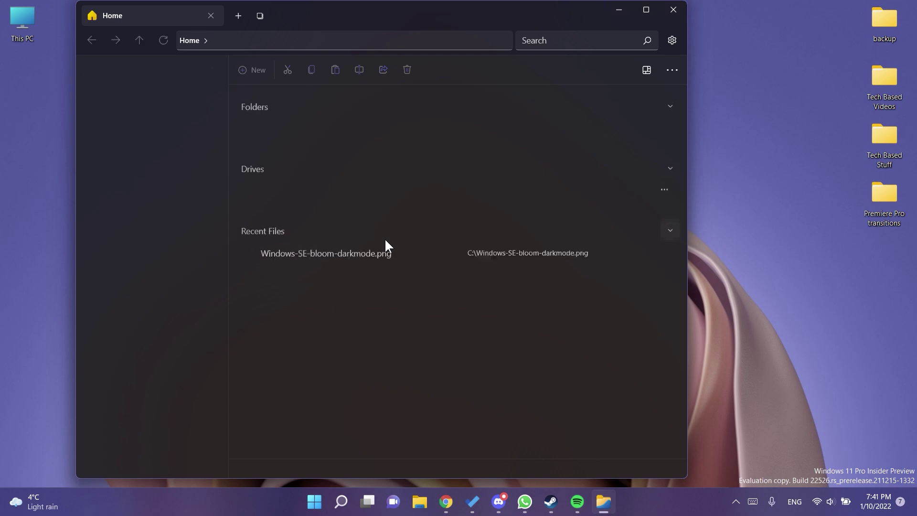
{"action": "left_click_drag", "start_coordinate": [349, 16], "coordinate": [399, 22]}
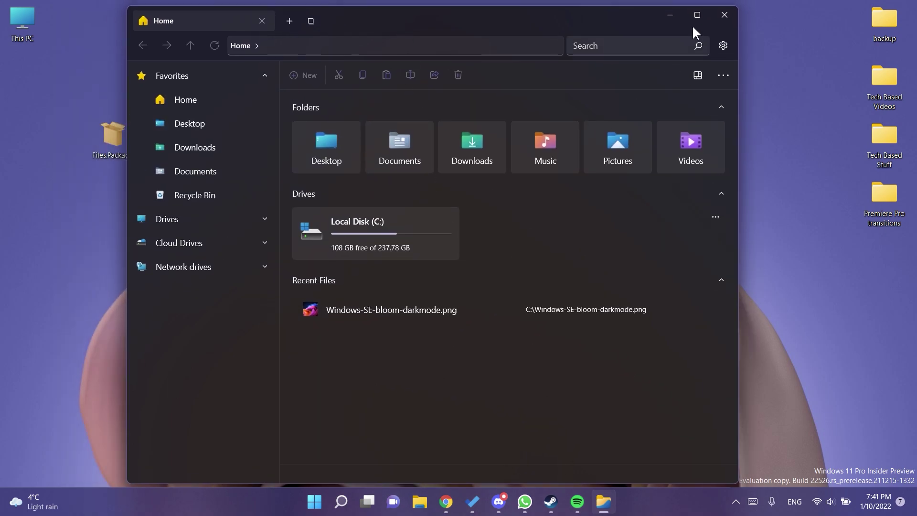
{"action": "left_click", "coordinate": [185, 194]}
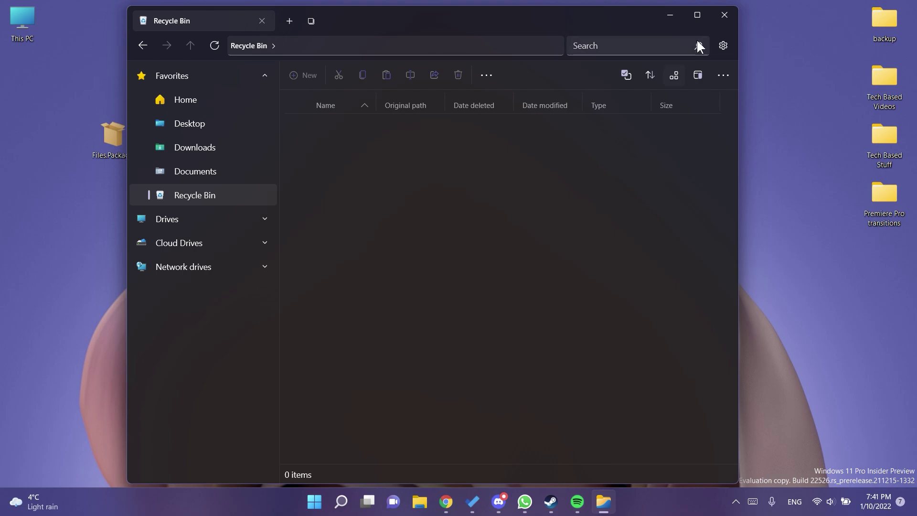
{"action": "left_click", "coordinate": [724, 15]}
Step: Search Start for 'recycle bin' and open it from the results
{"action": "key", "text": "super"}
{"action": "type", "text": "recycle bin"}
{"action": "key", "text": "BackSpace"}
{"action": "key", "text": "BackSpace"}
{"action": "key", "text": "BackSpace"}
{"action": "key", "text": "BackSpace"}
{"action": "key", "text": "BackSpace"}
{"action": "key", "text": "BackSpace"}
{"action": "key", "text": "BackSpace"}
{"action": "left_click", "coordinate": [303, 211]}
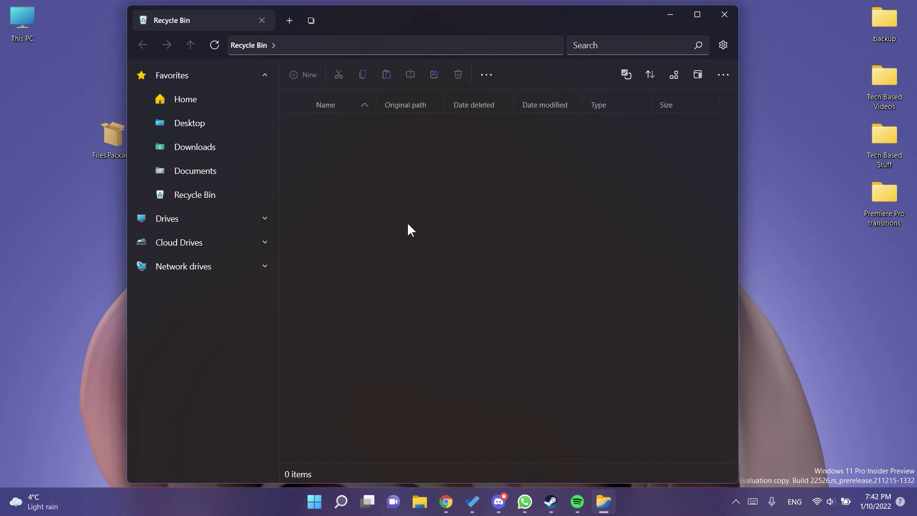
Step: Add two extra Home tabs beside the Recycle Bin tab
{"action": "key", "text": "ctrl+t"}
{"action": "left_click", "coordinate": [405, 20]}
{"action": "left_click", "coordinate": [289, 20]}
{"action": "left_click", "coordinate": [432, 21]}
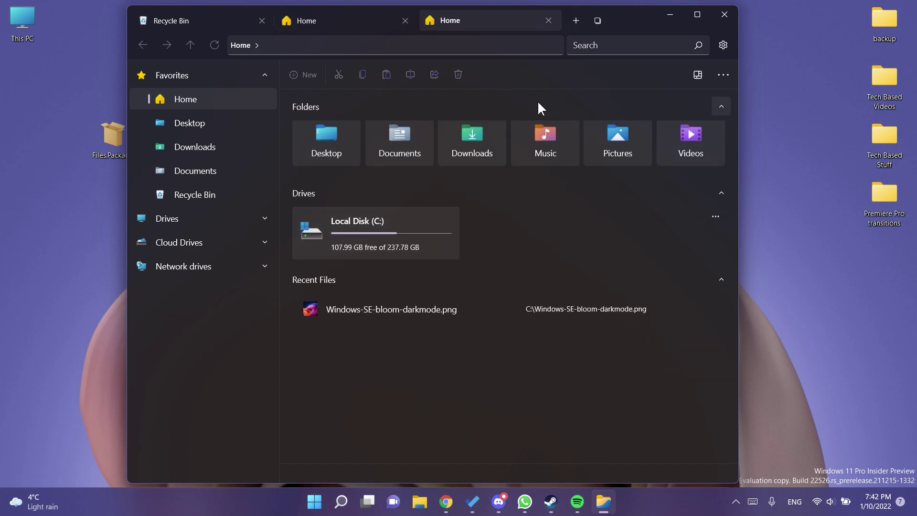
Step: Nudge the Files window and add another new tab with Ctrl+T
{"action": "left_click_drag", "start_coordinate": [643, 22], "coordinate": [628, 20]}
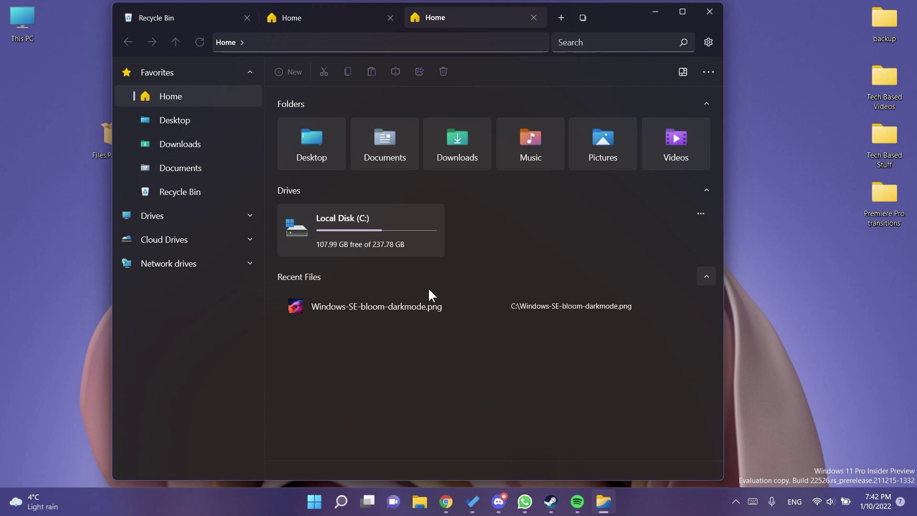
{"action": "key", "text": "ctrl+t"}
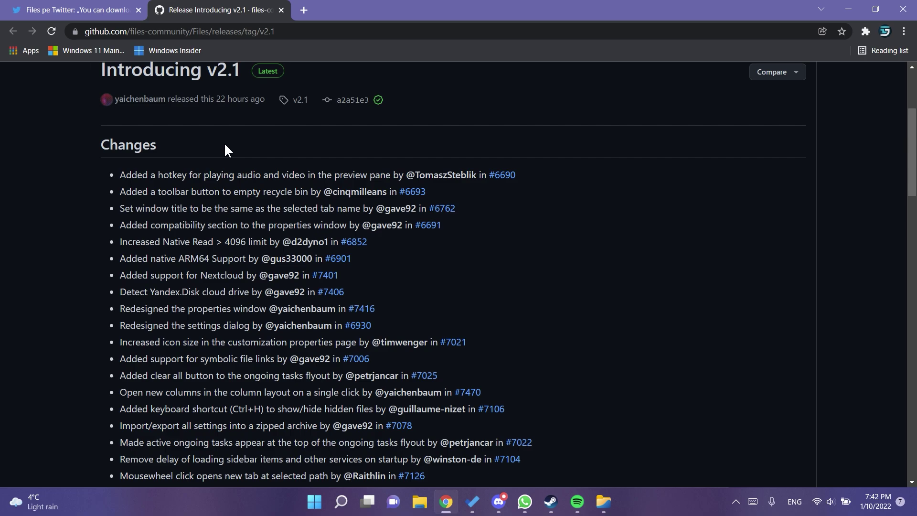
Step: Autoscroll down the Changes list of the GitHub v2.1 release notes
{"action": "middle_click", "coordinate": [623, 173]}
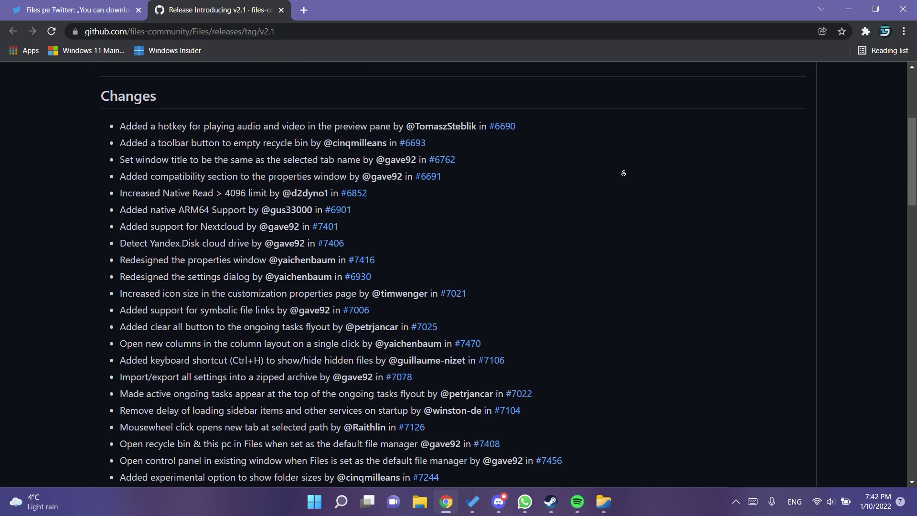